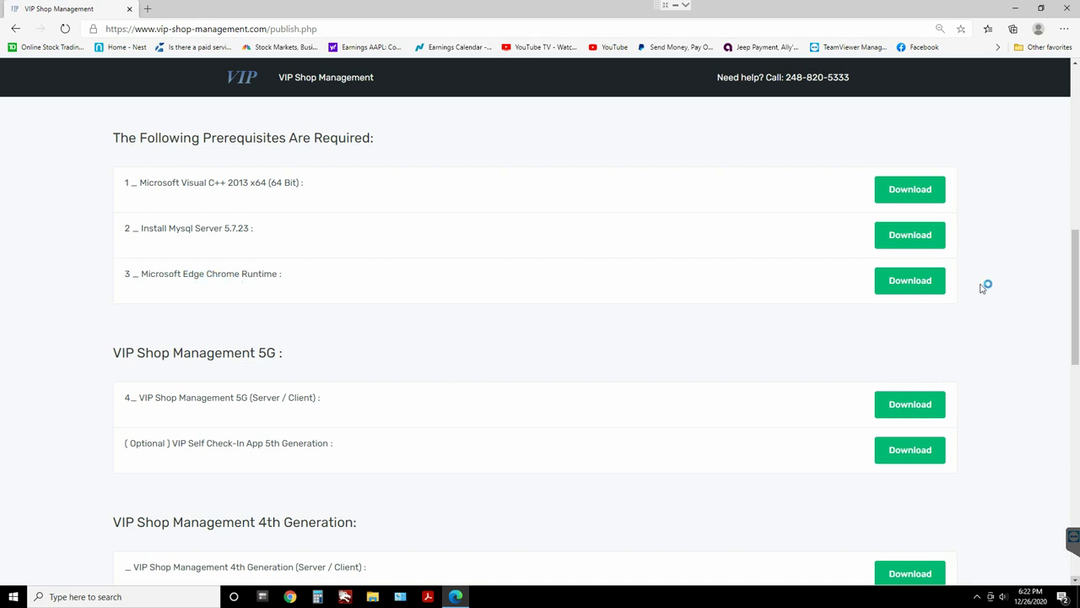
Download the Microsoft Edge Chrome Runtime installer and open the downloaded file.
click(909, 280)
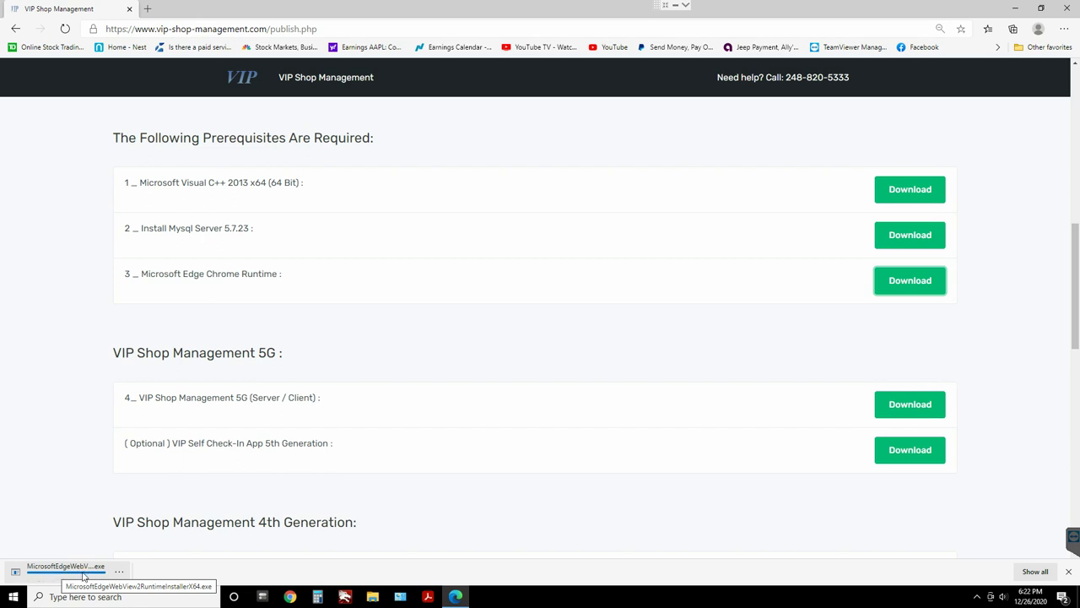
click(76, 570)
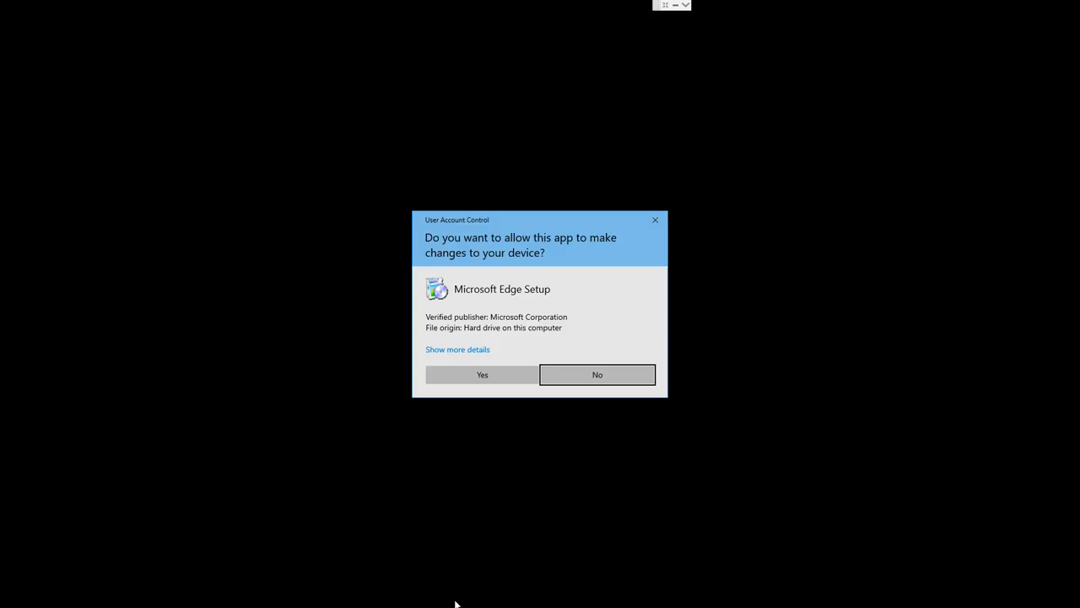
Allow the WebView2 Runtime installer to run, then close it once installation completes.
click(472, 376)
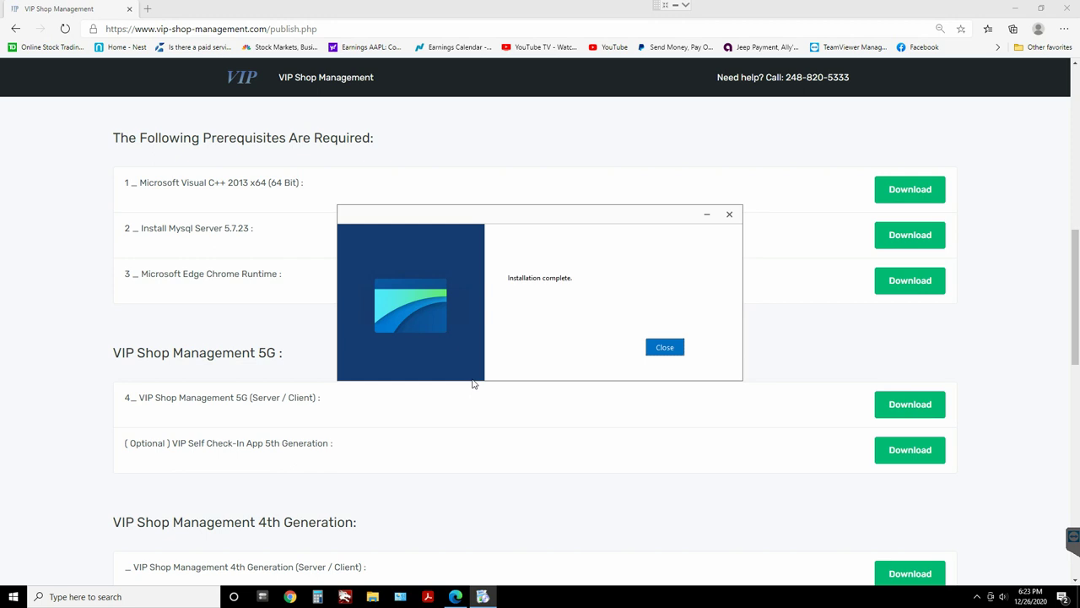
click(665, 347)
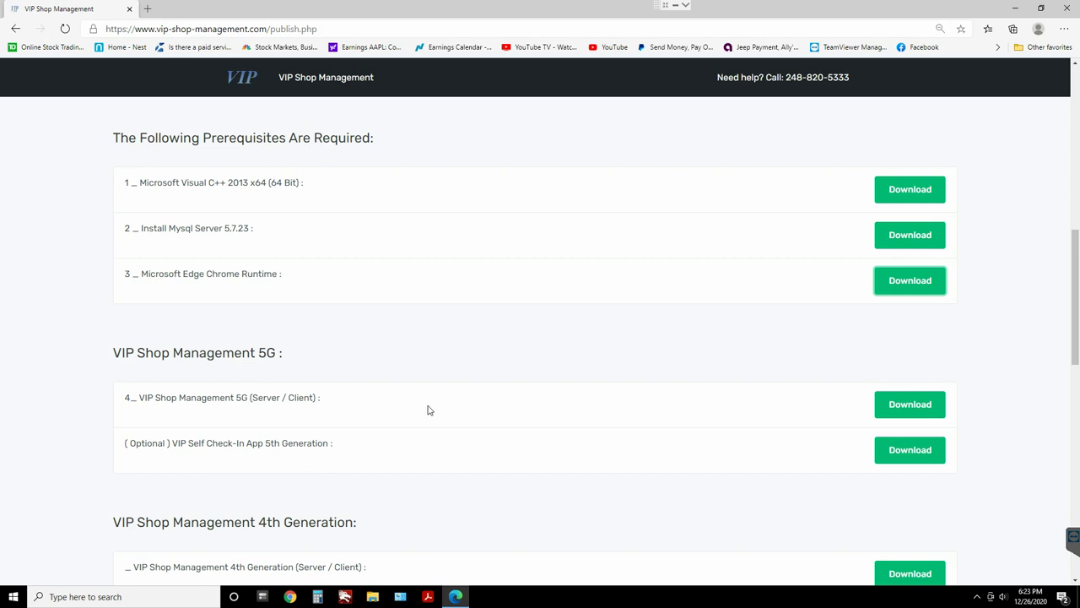
Highlight the VIP Shop Management 5G and Microsoft Edge Chrome Runtime entries on the publish page.
drag(146, 399, 291, 402)
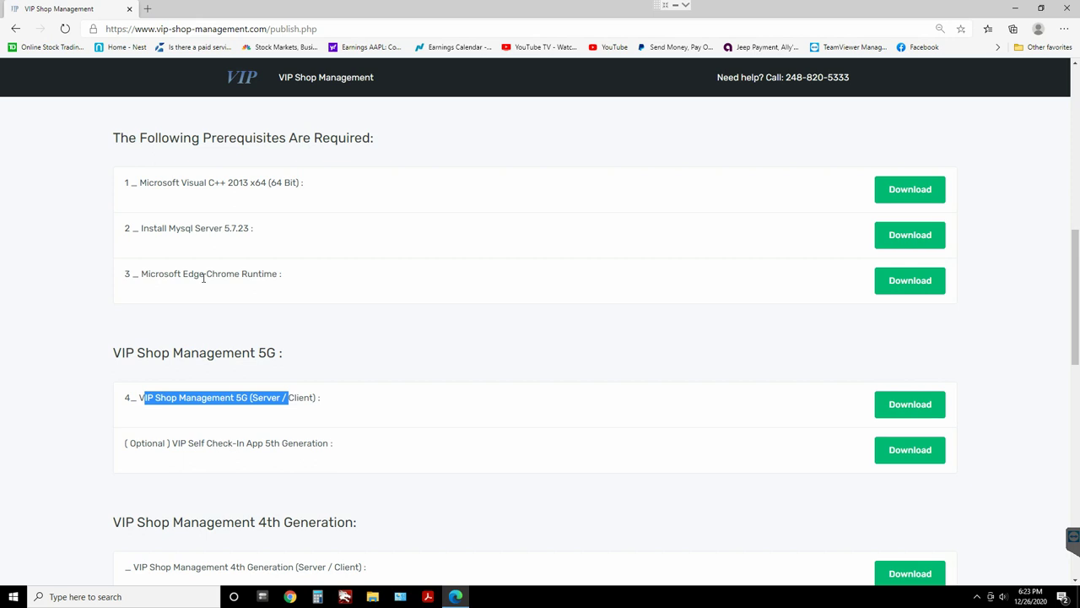
drag(126, 273, 248, 275)
drag(146, 397, 211, 397)
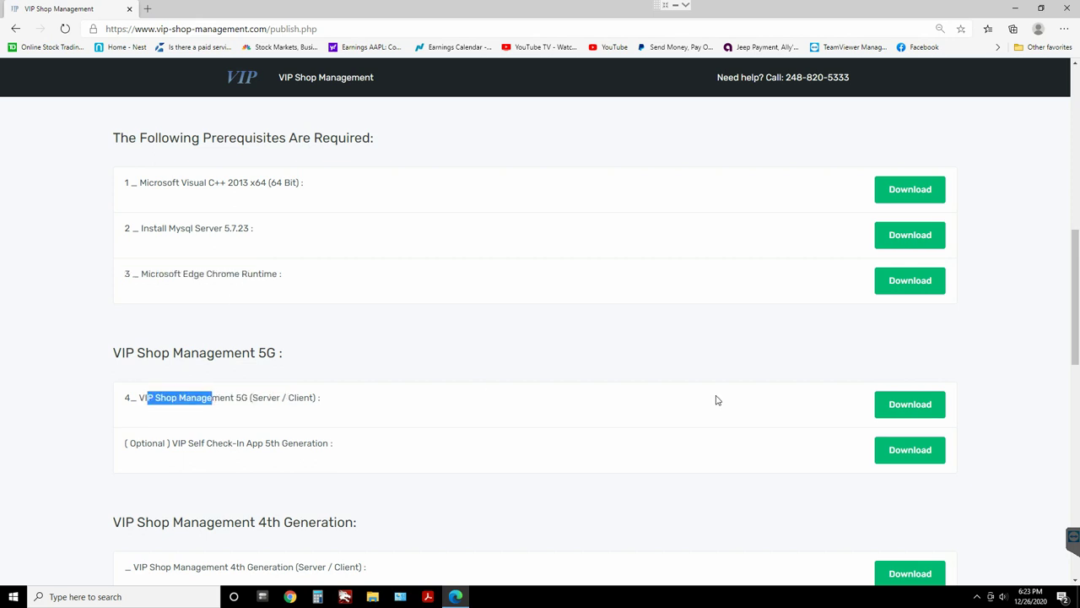
Download VIP.application for VIP Shop Management 5G, open it, and approve the ClickOnce install.
click(904, 403)
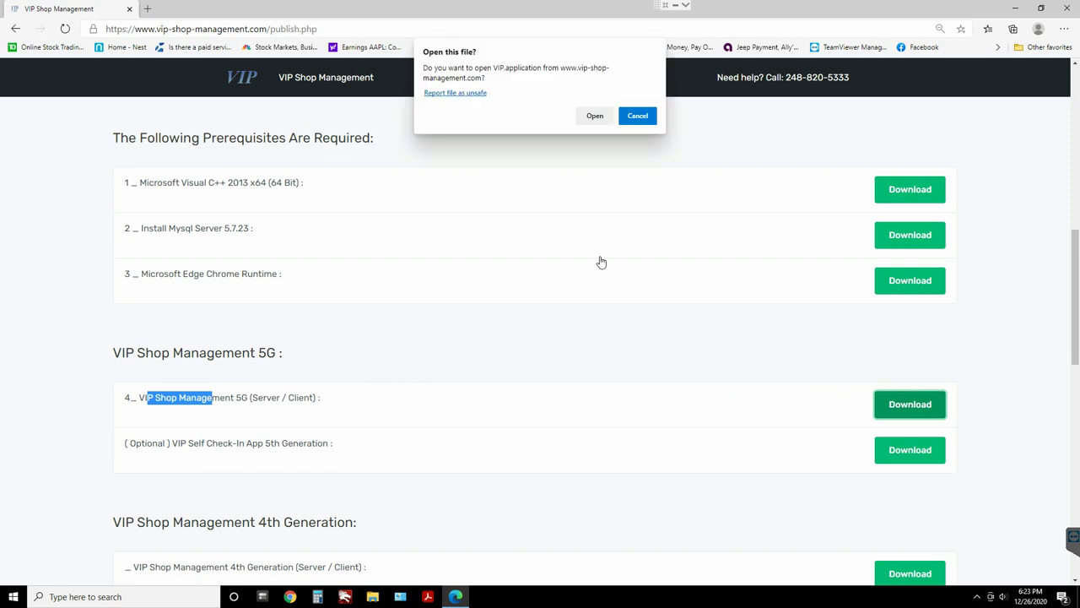
click(591, 116)
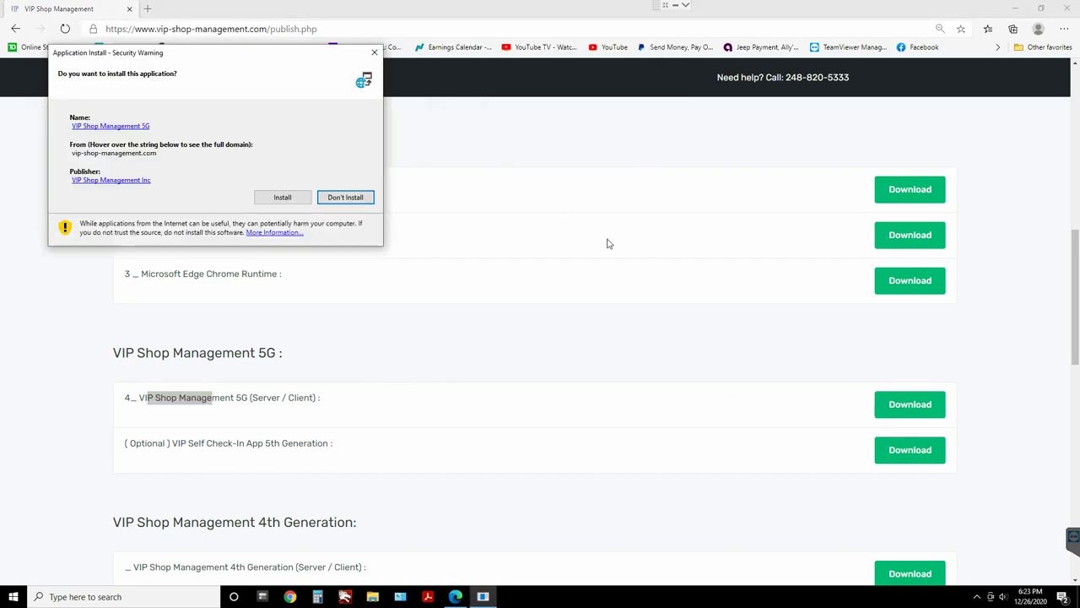
click(280, 198)
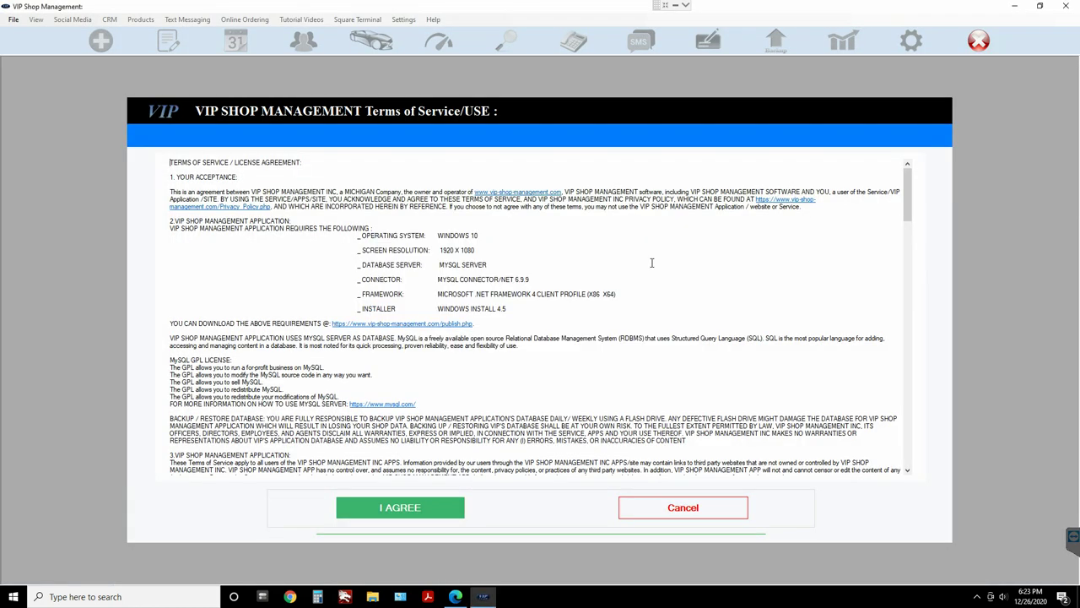
Agree to the terms of service and select Client Installation.
click(431, 515)
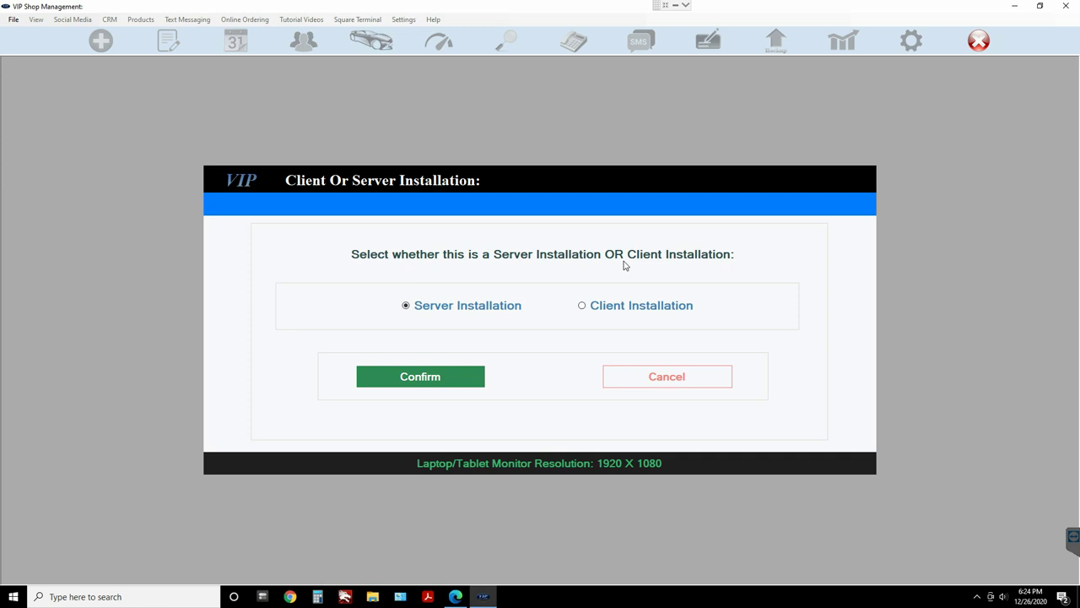
click(597, 309)
Confirm Client Installation in the Client Or Server Installation dialog.
click(453, 384)
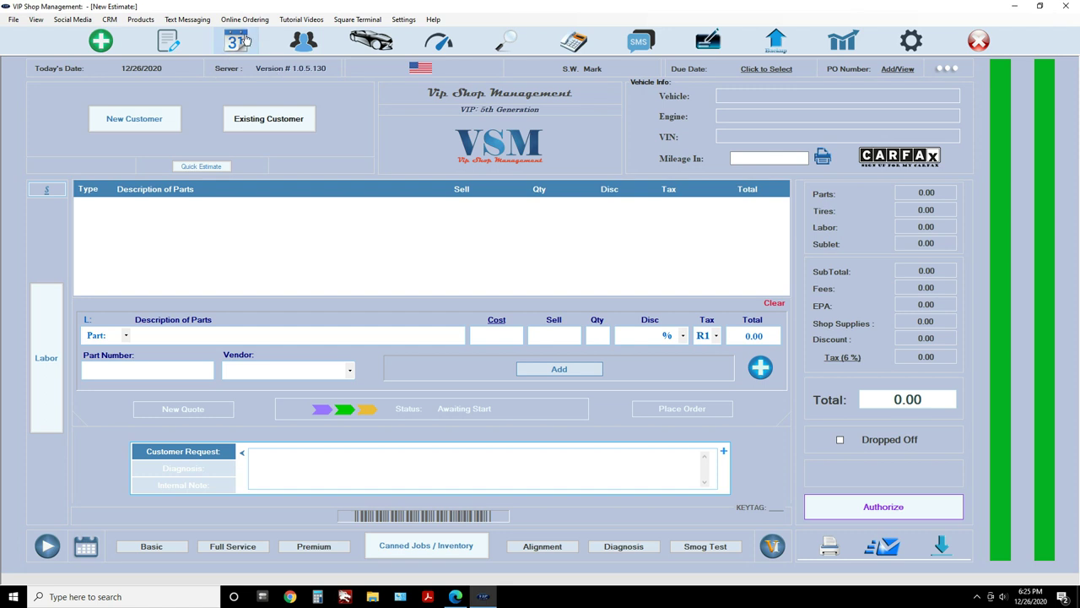
click(405, 22)
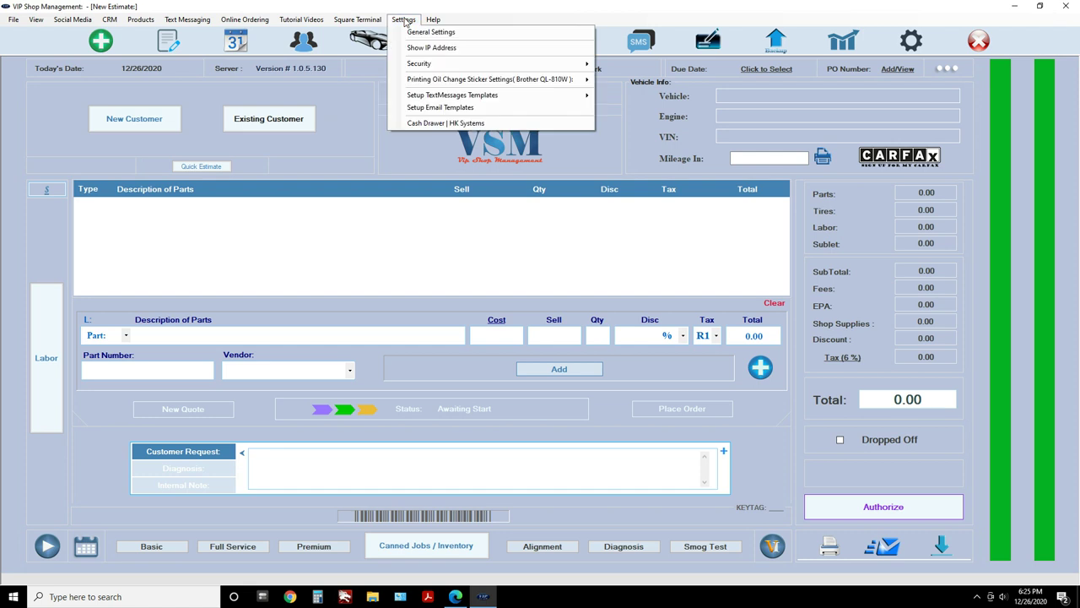
click(414, 47)
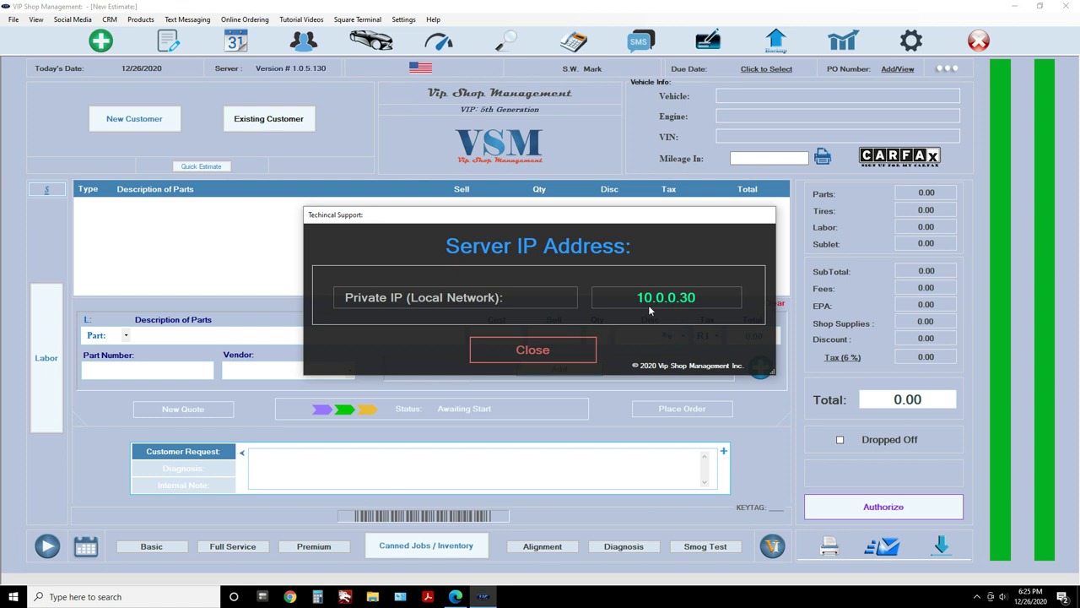
click(552, 352)
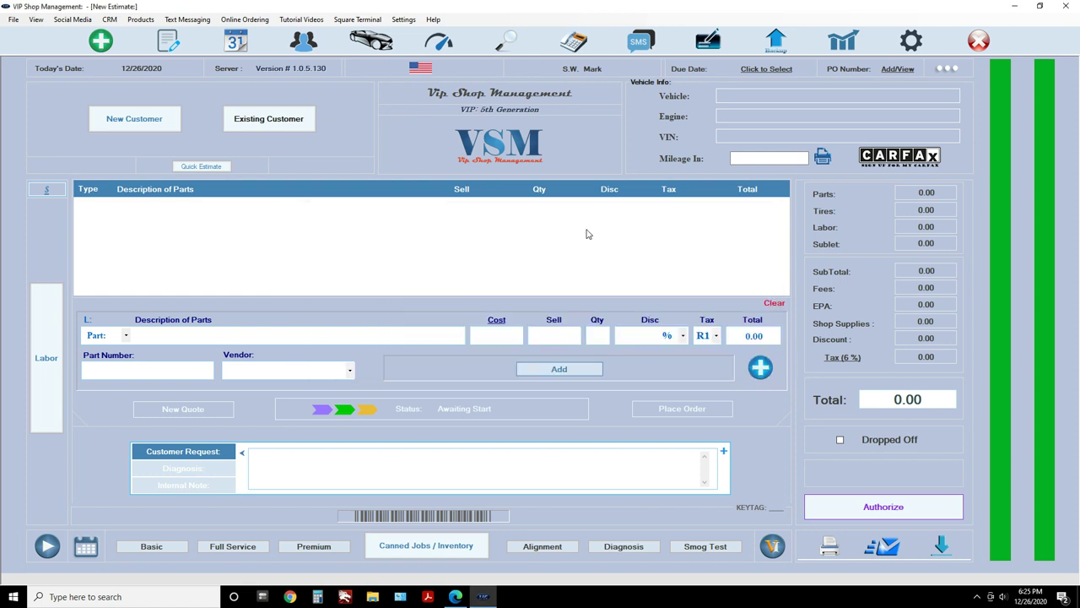
Set the server IP to 10.0.0.30, keep the existing MySQL password, and save to connect.
drag(611, 13, 2, 32)
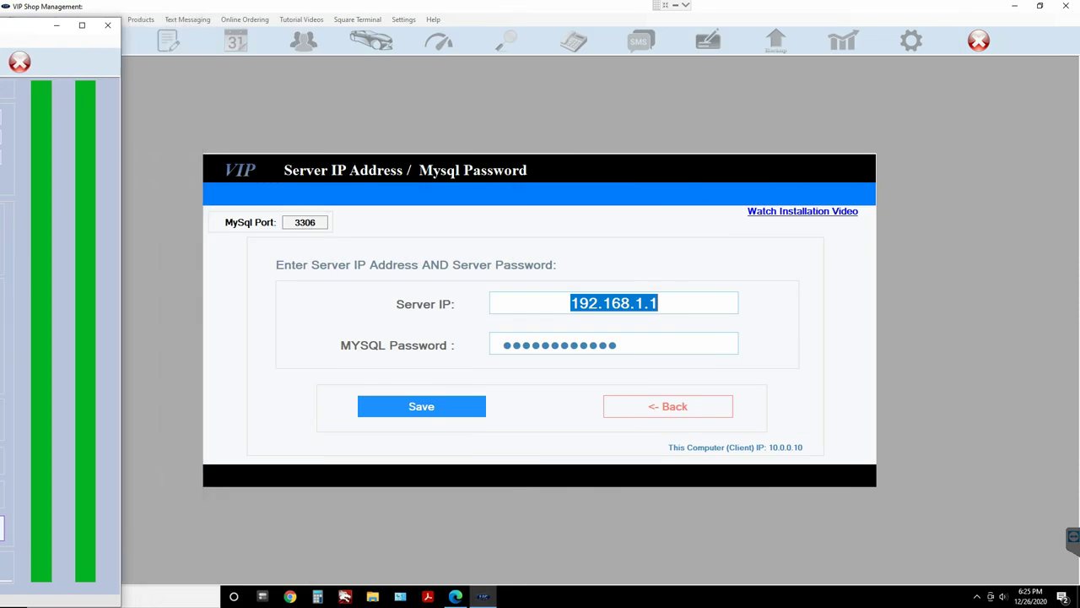
drag(688, 307, 470, 293)
text(10)
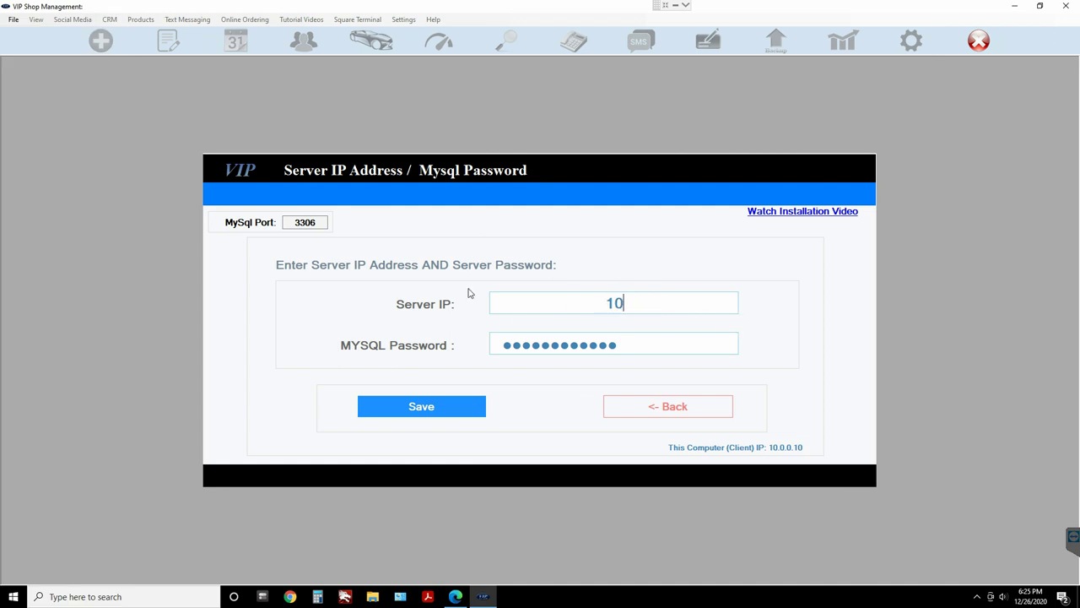
text(.0.0.30)
drag(664, 345, 398, 348)
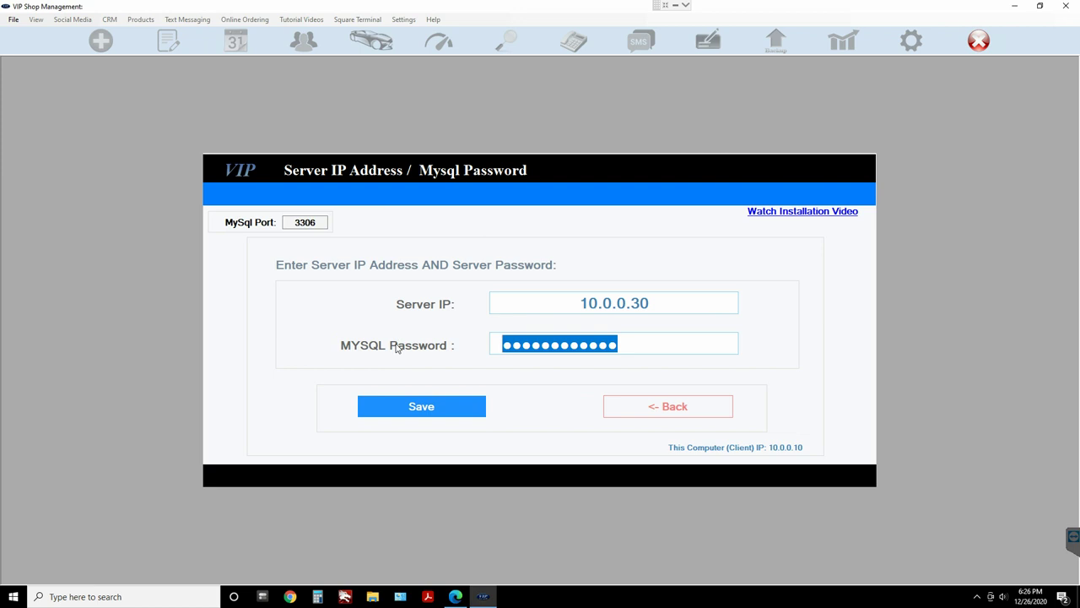
drag(658, 343, 449, 345)
click(643, 338)
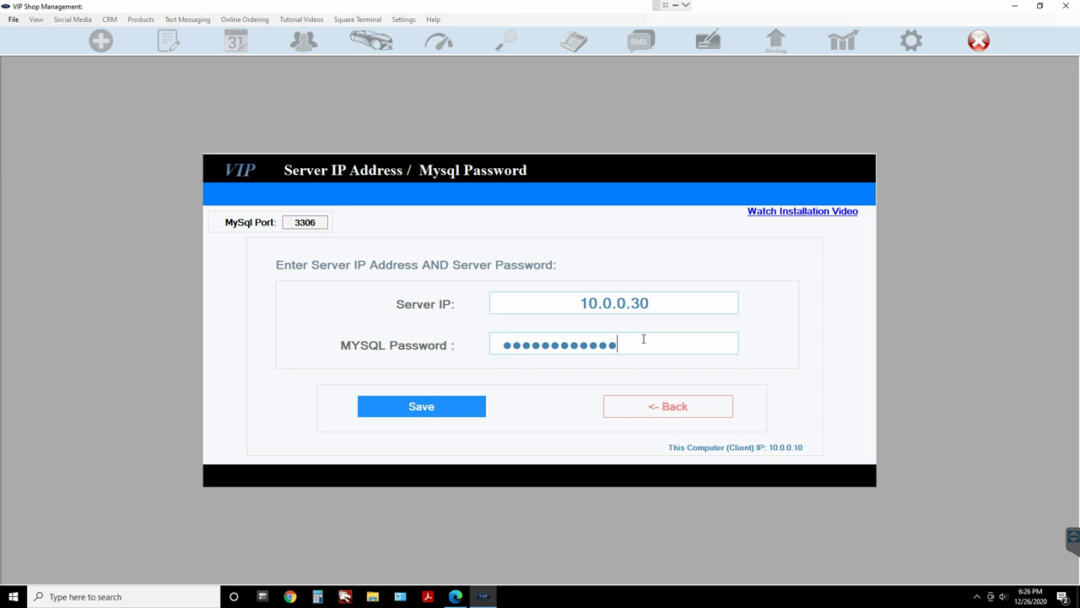
click(460, 409)
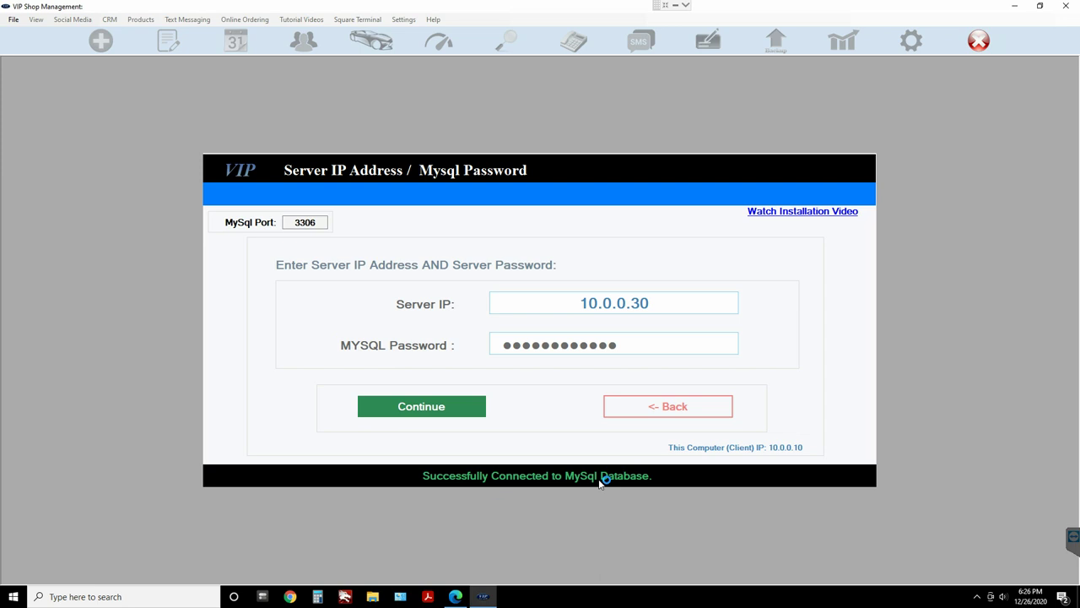
Go back, re-confirm Client Installation, add an extra character to the MySQL password, and save.
drag(663, 303, 575, 310)
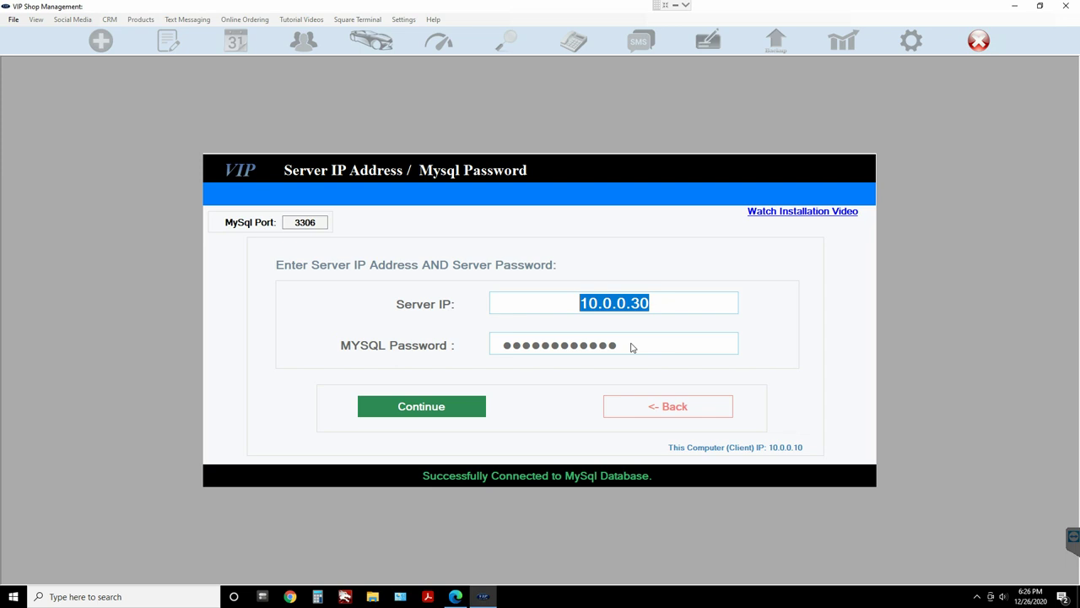
click(650, 406)
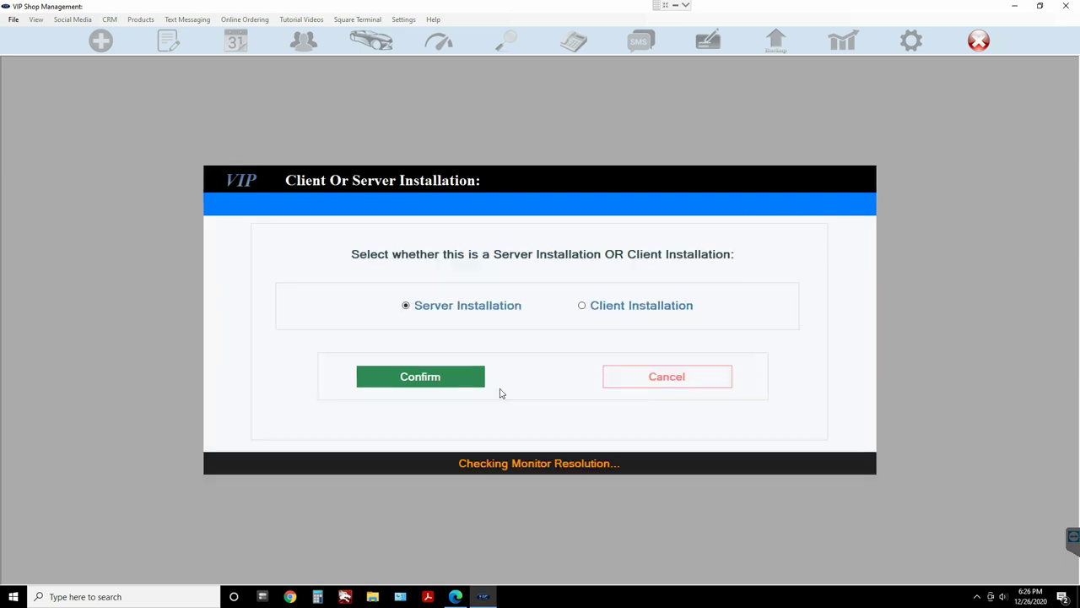
click(636, 310)
click(456, 379)
click(626, 344)
text(1)
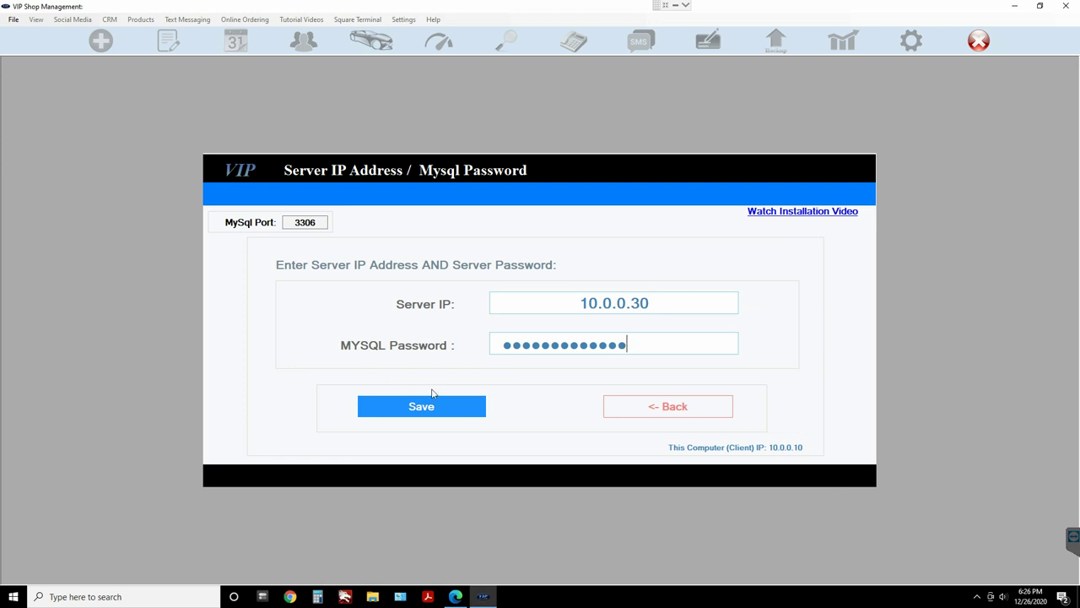
click(431, 404)
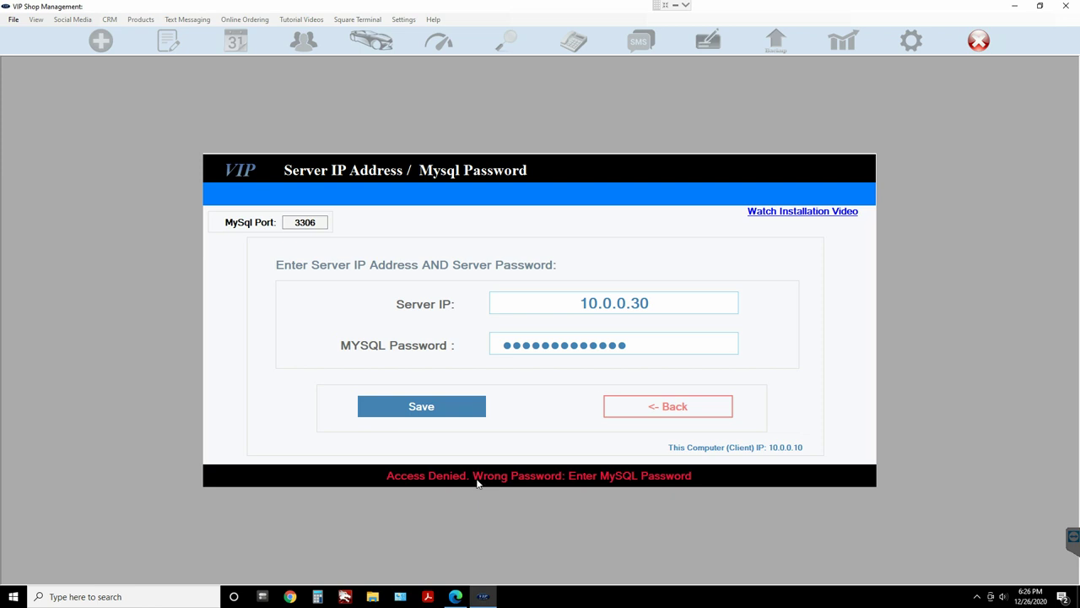
Remove the extra MySQL password character and change the server IP to 10.0.0.31.
click(645, 342)
key(BackSpace)
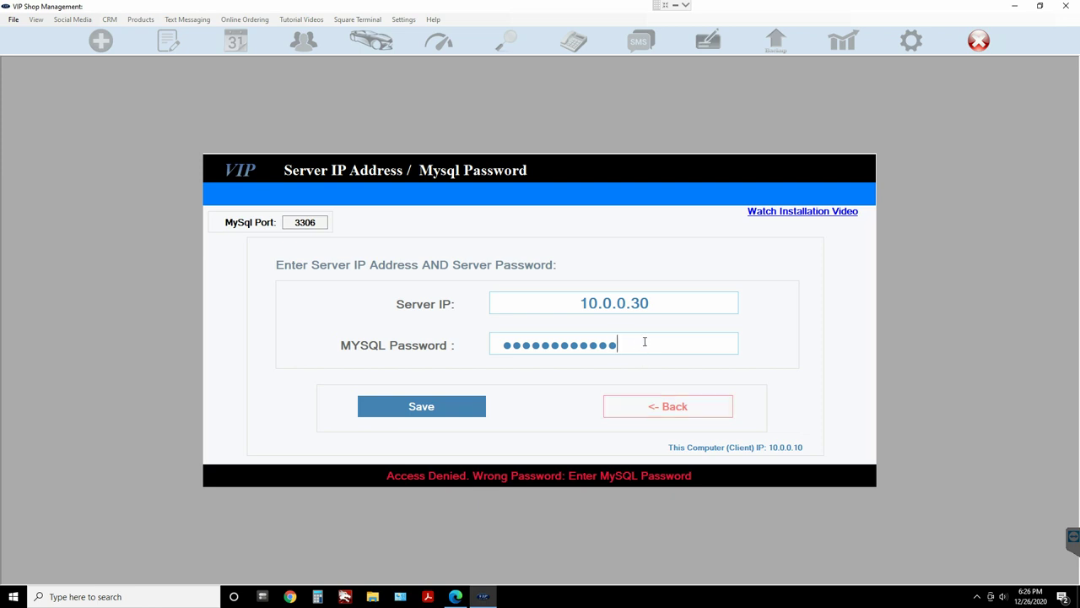
key(BackSpace)
text(1)
Save the settings to test the connection with server IP 10.0.0.31.
click(429, 407)
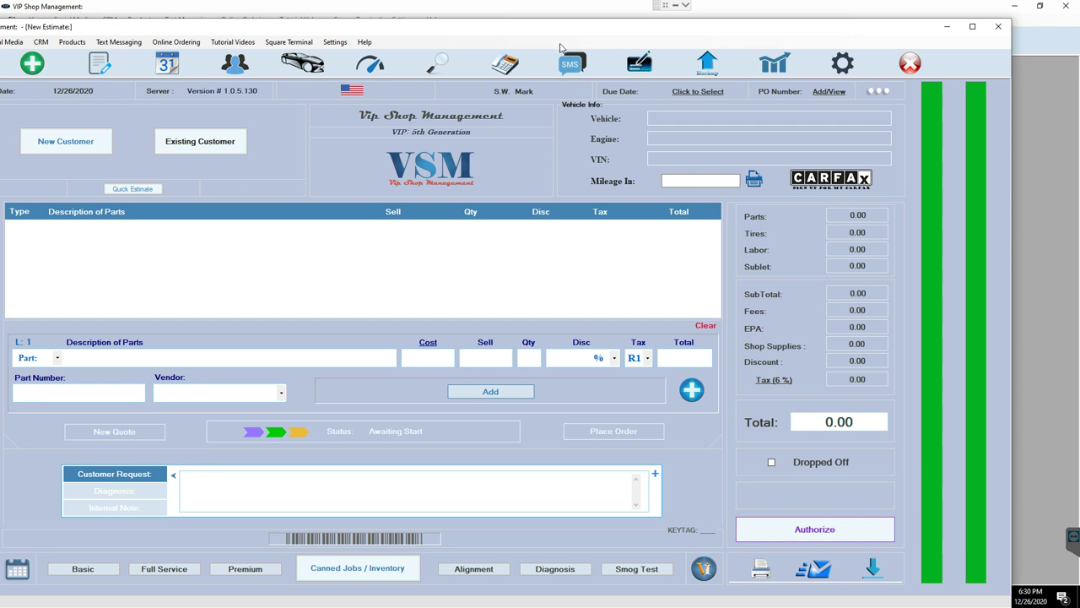
Check the server's IP address under Settings > Show IP Address: it reads 10.0.0.30.
drag(575, 34, 634, 35)
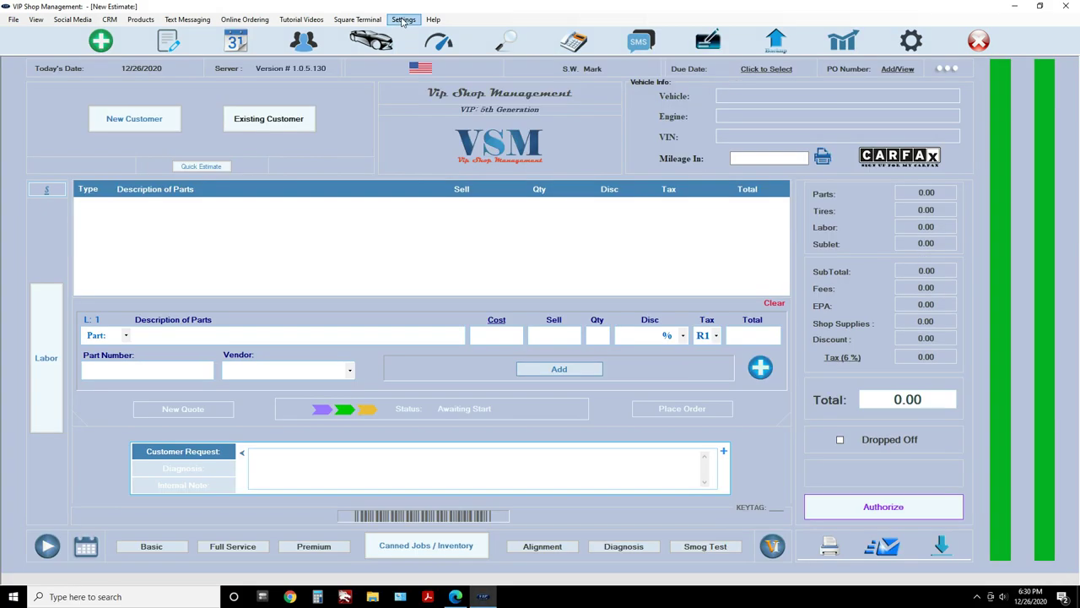
click(403, 20)
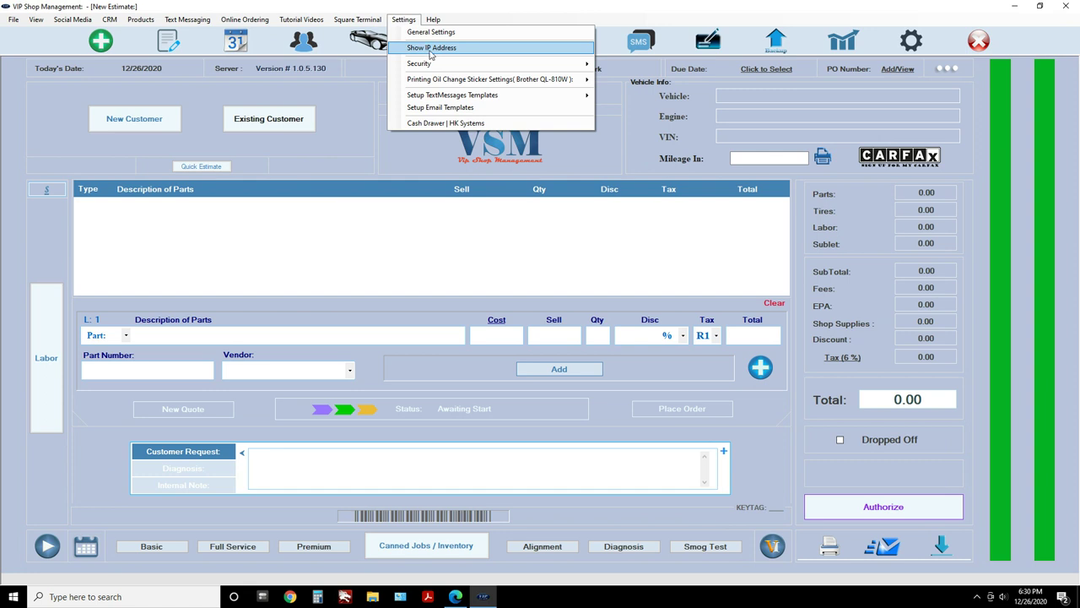
click(431, 48)
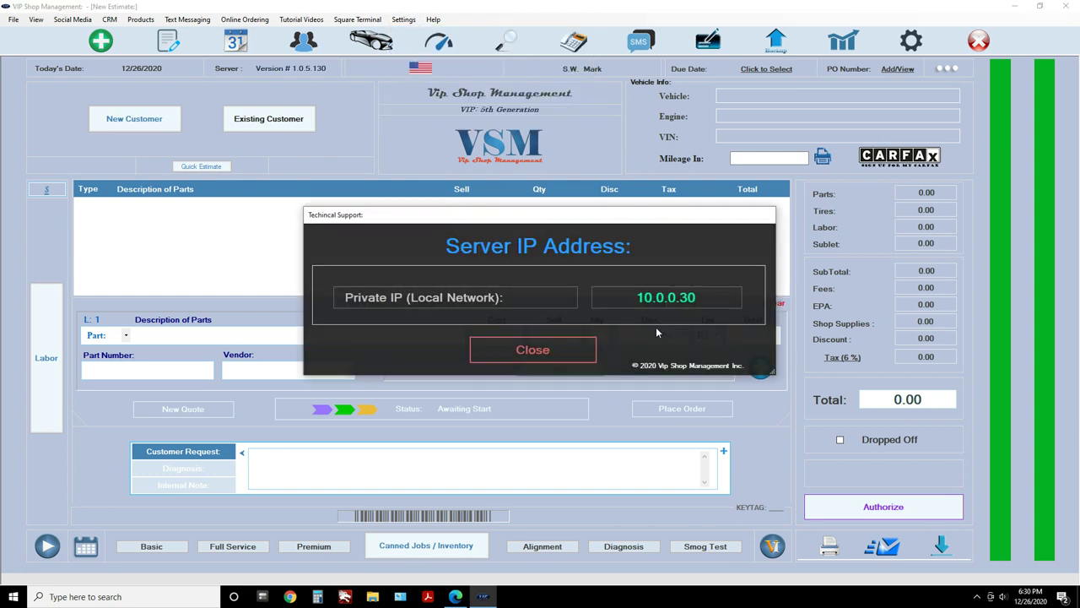
click(591, 353)
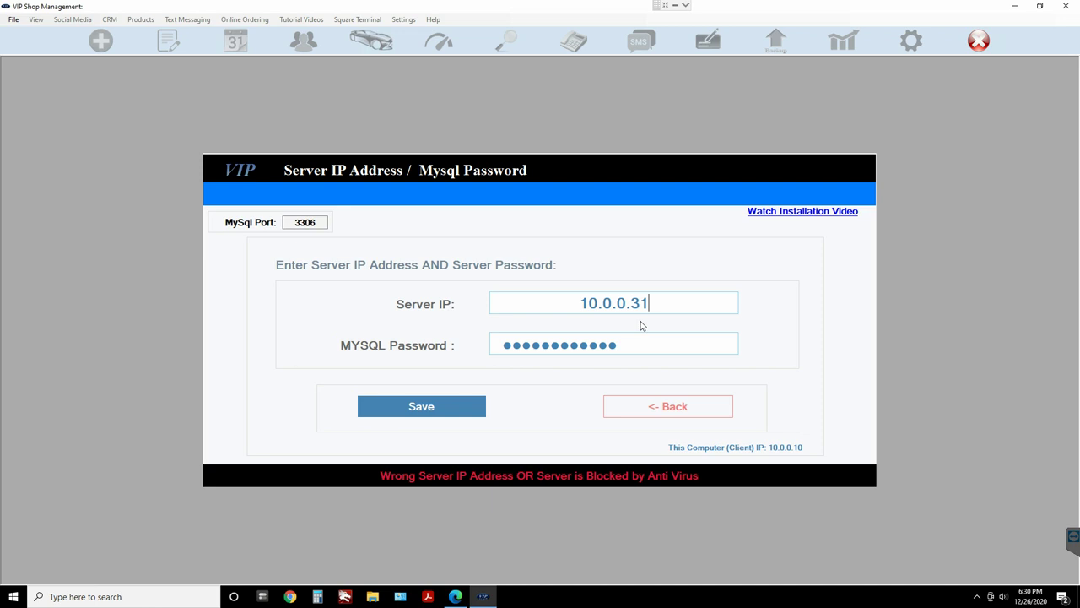
Change the server IP from 10.0.0.31 to 10.0.0.30, save the connection, and continue.
double_click(665, 302)
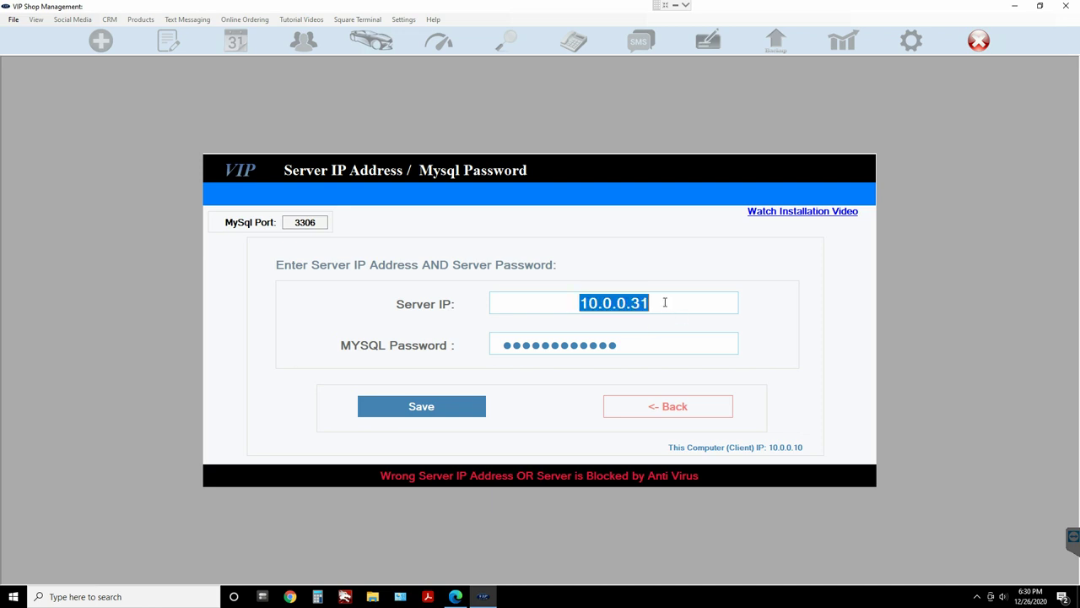
click(665, 303)
key(BackSpace)
text(0)
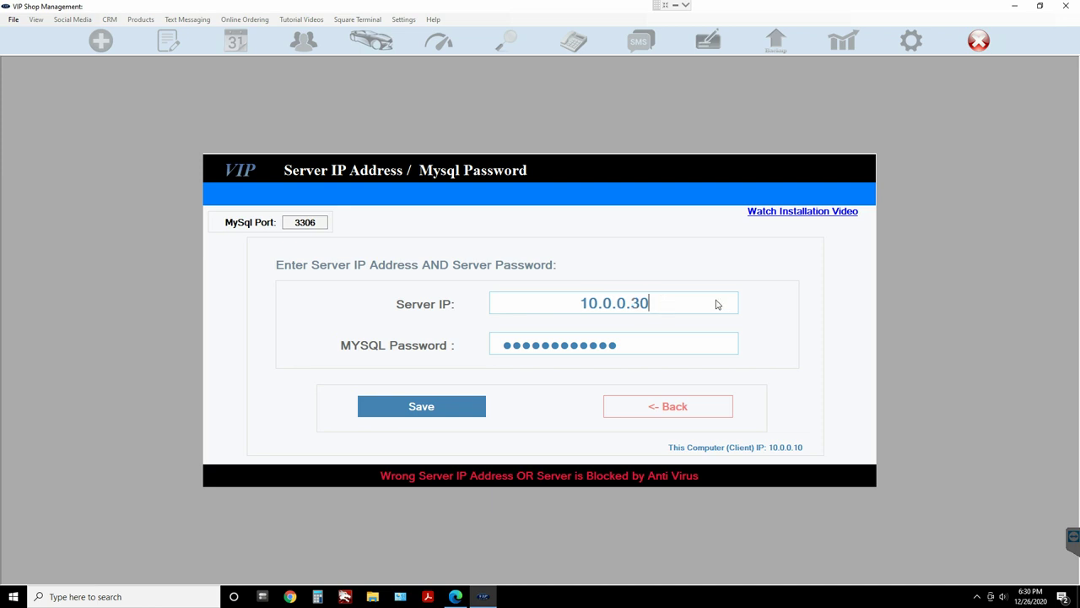
click(440, 417)
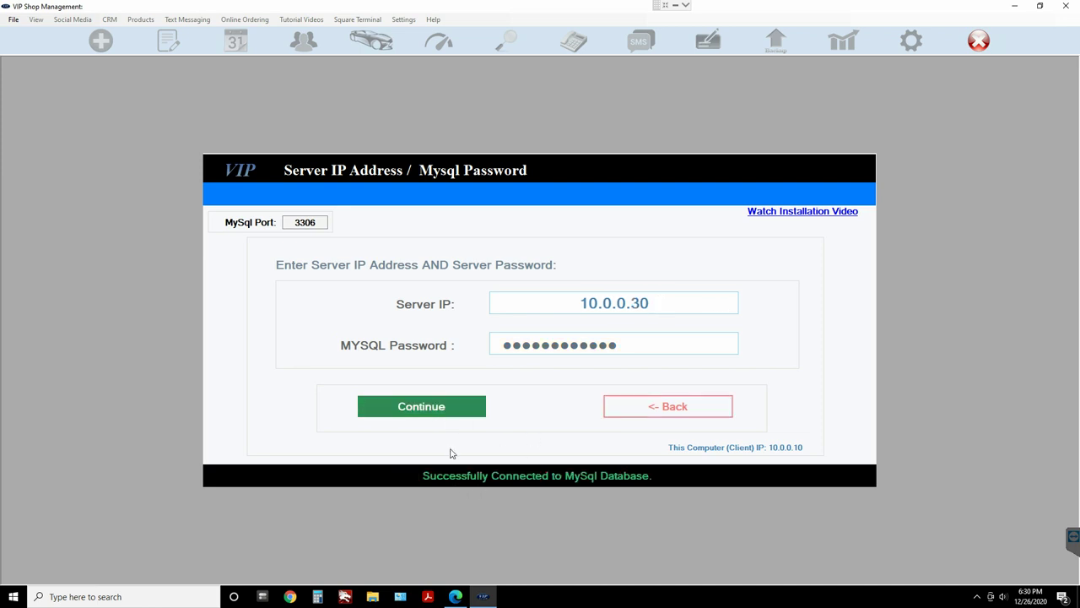
click(431, 412)
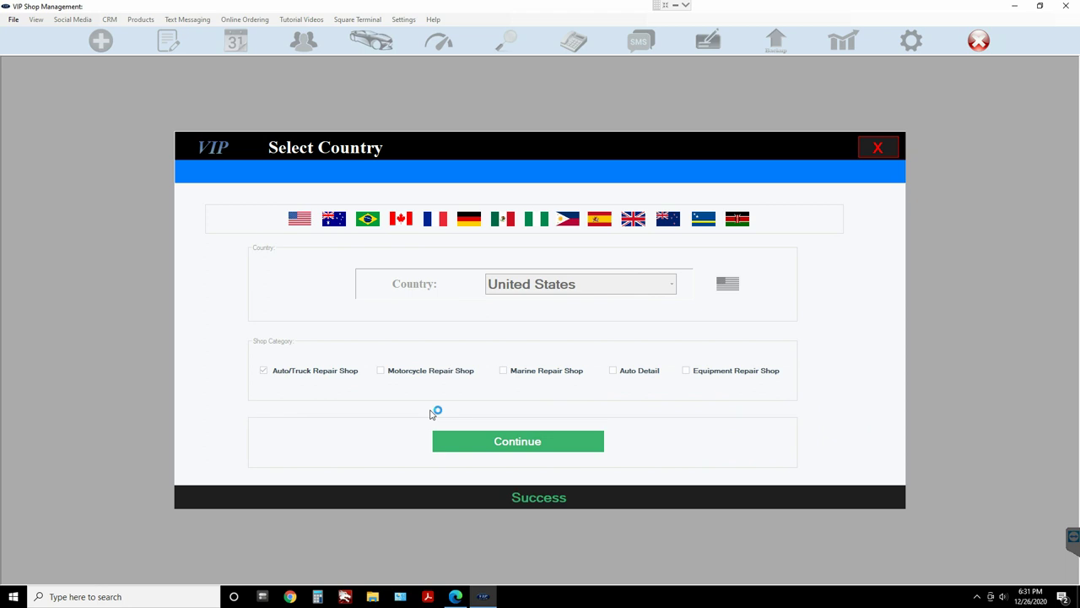
Keep United States and the shop information, sign in with the shop's Google account, and continue.
click(519, 447)
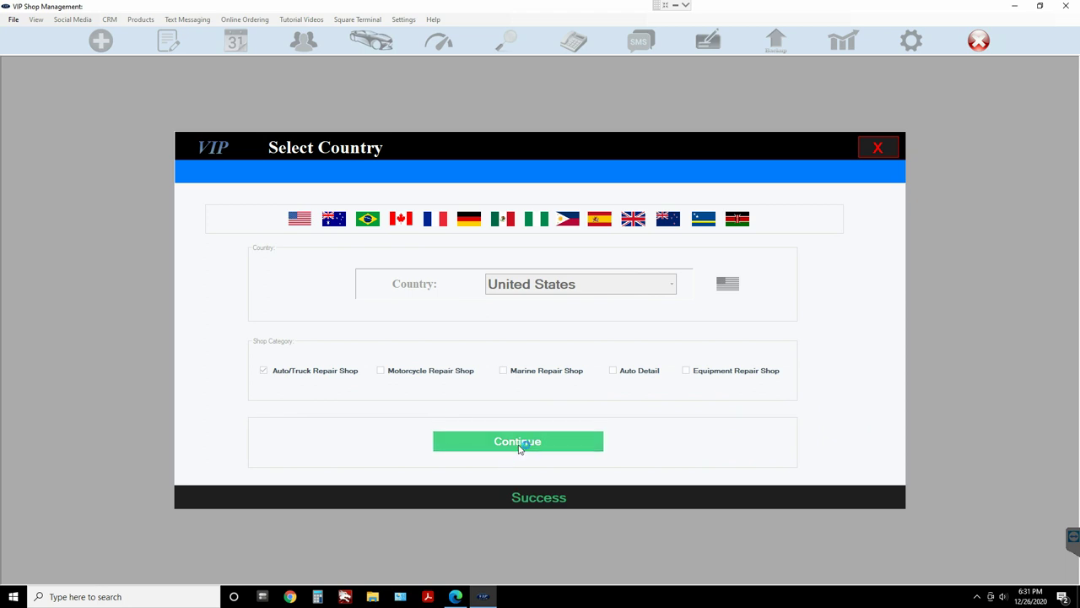
click(429, 488)
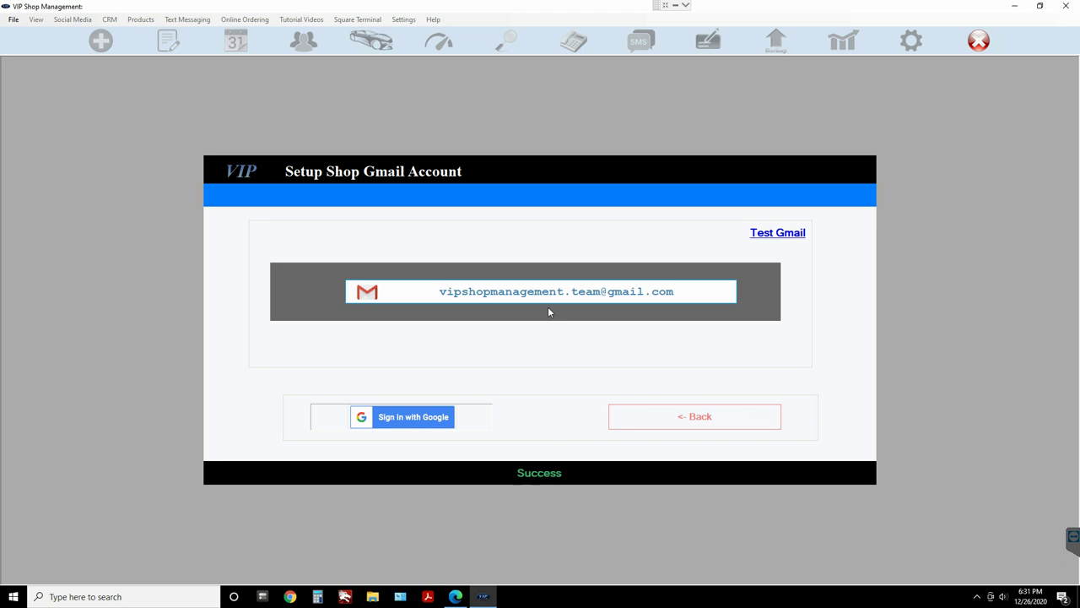
click(411, 418)
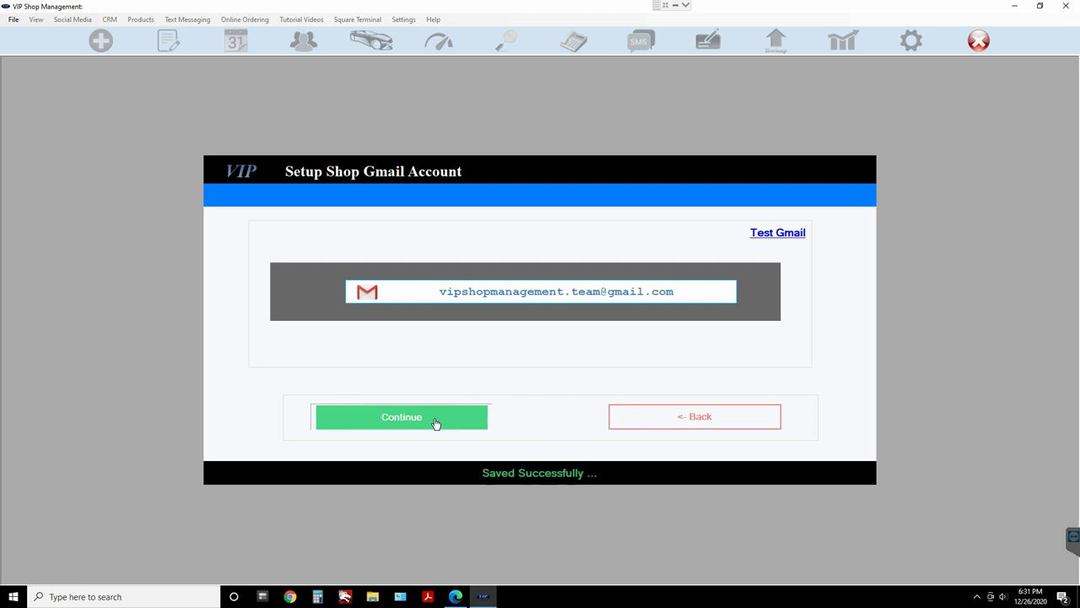
click(435, 422)
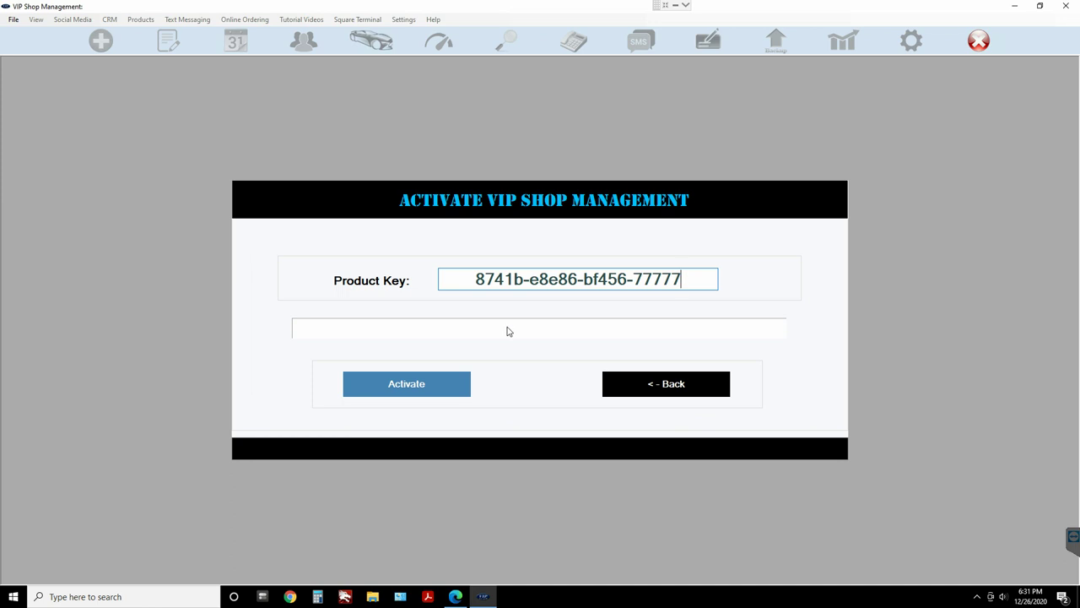
Activate the client with its product key and finish with Done.
click(440, 388)
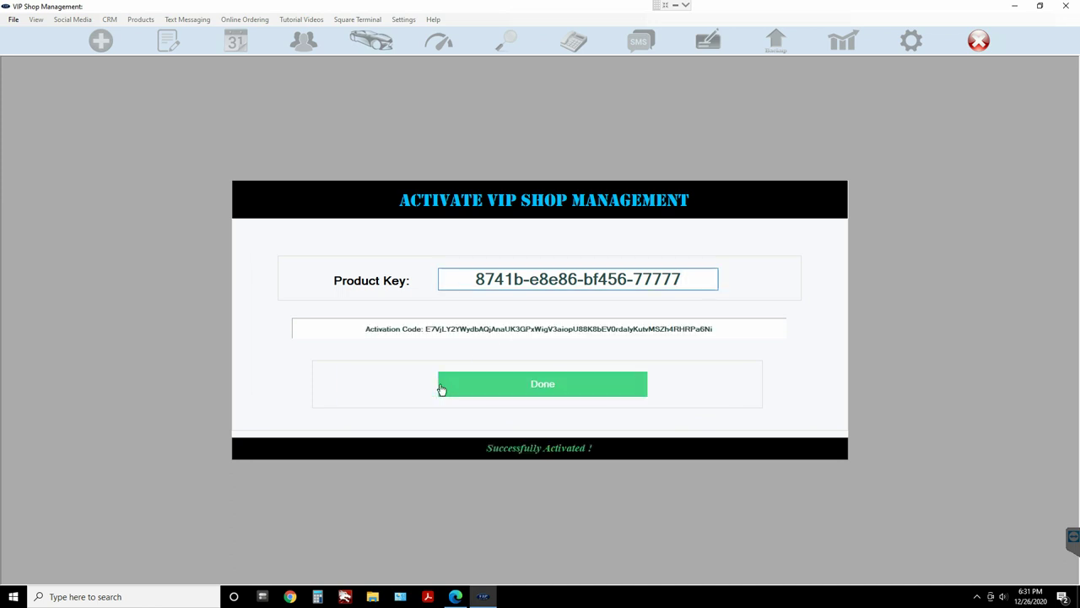
click(529, 384)
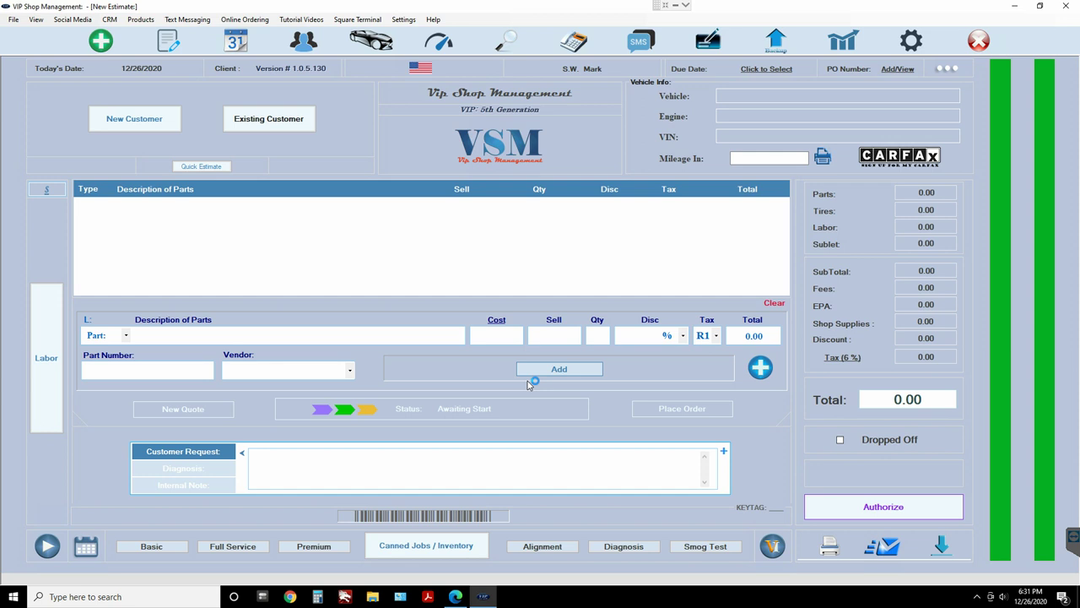
Open the WorkFlow list and open in-progress estimate 00012165.
click(168, 41)
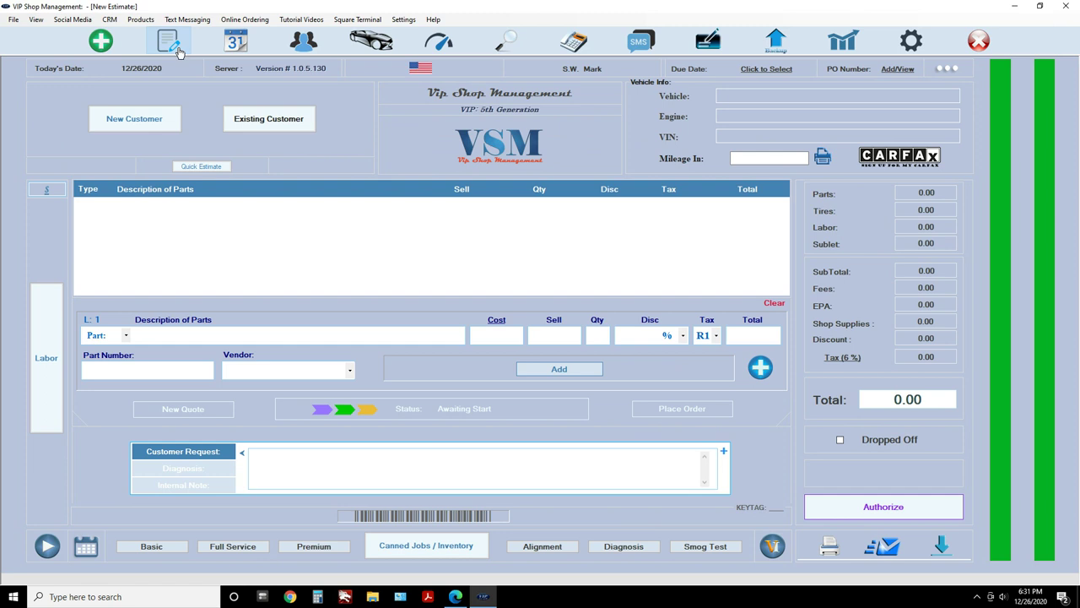
click(168, 40)
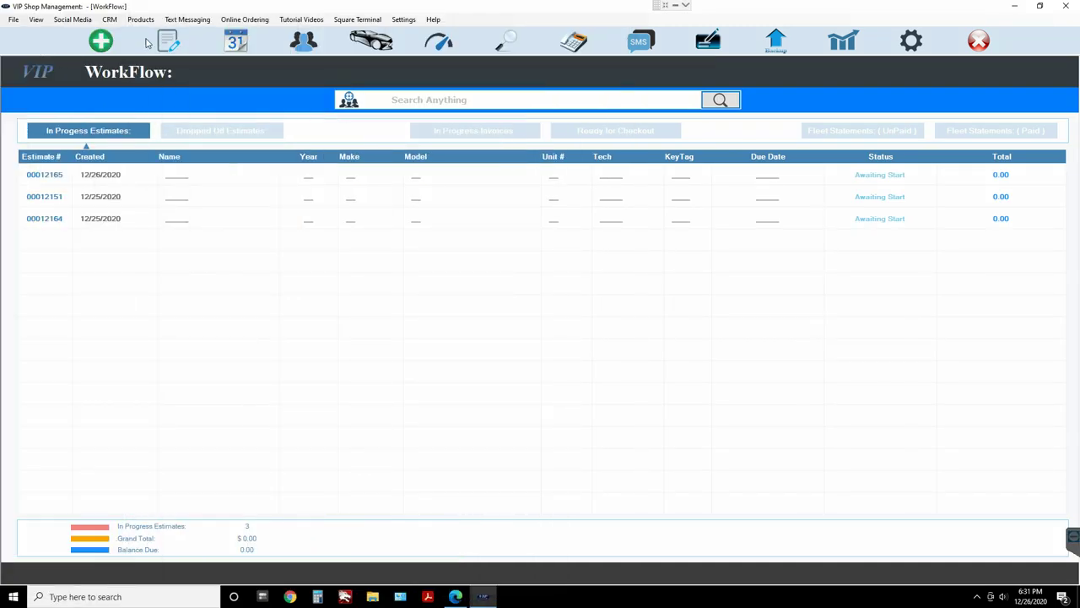
click(295, 179)
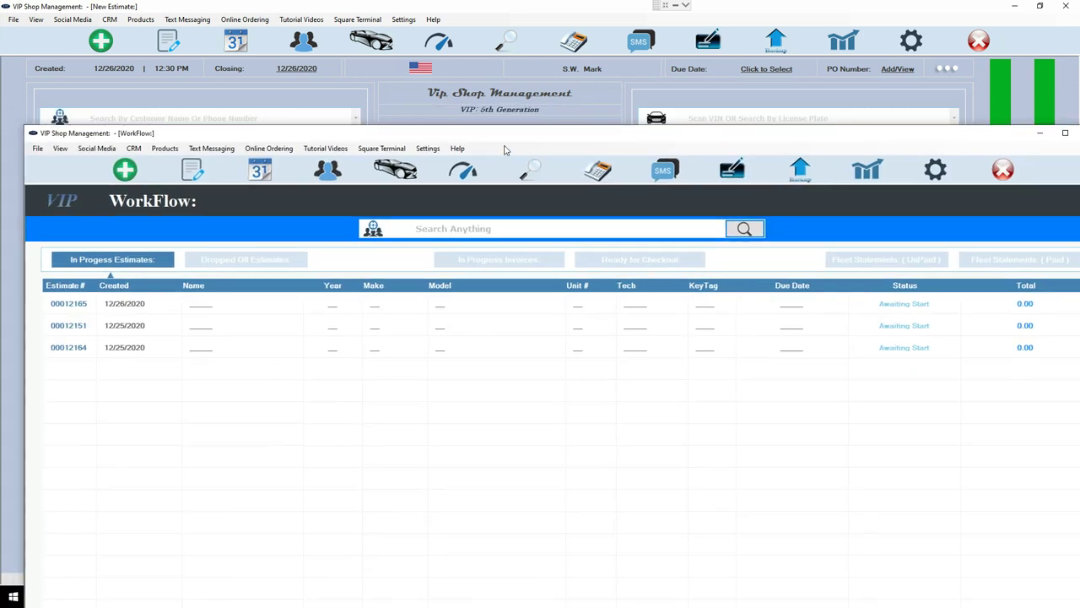
double_click(465, 306)
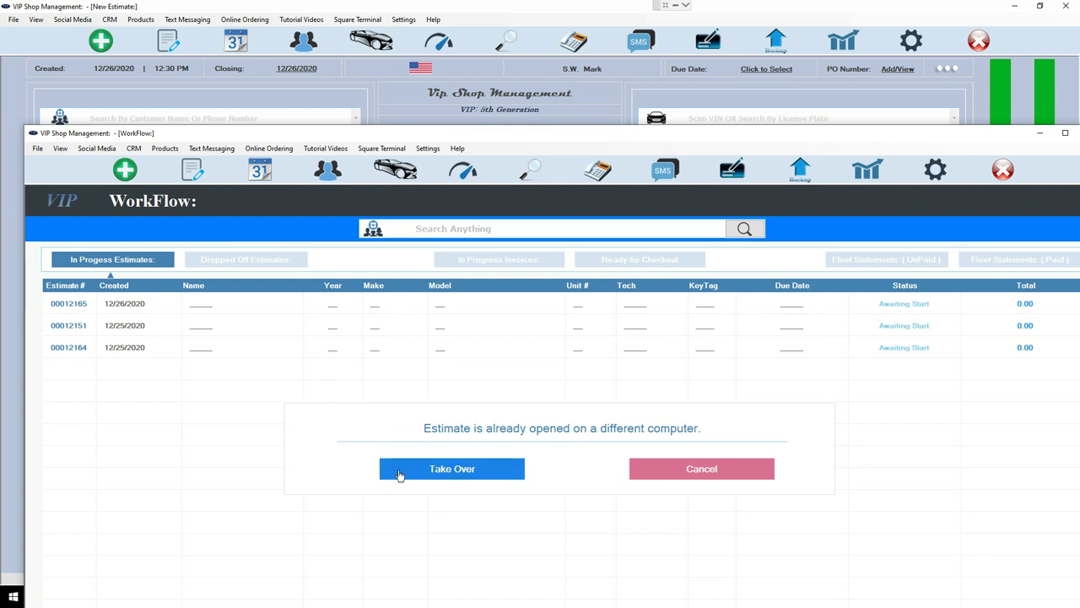
Take over estimate 00012165 from the other computer and restore the TeamViewer window.
click(438, 471)
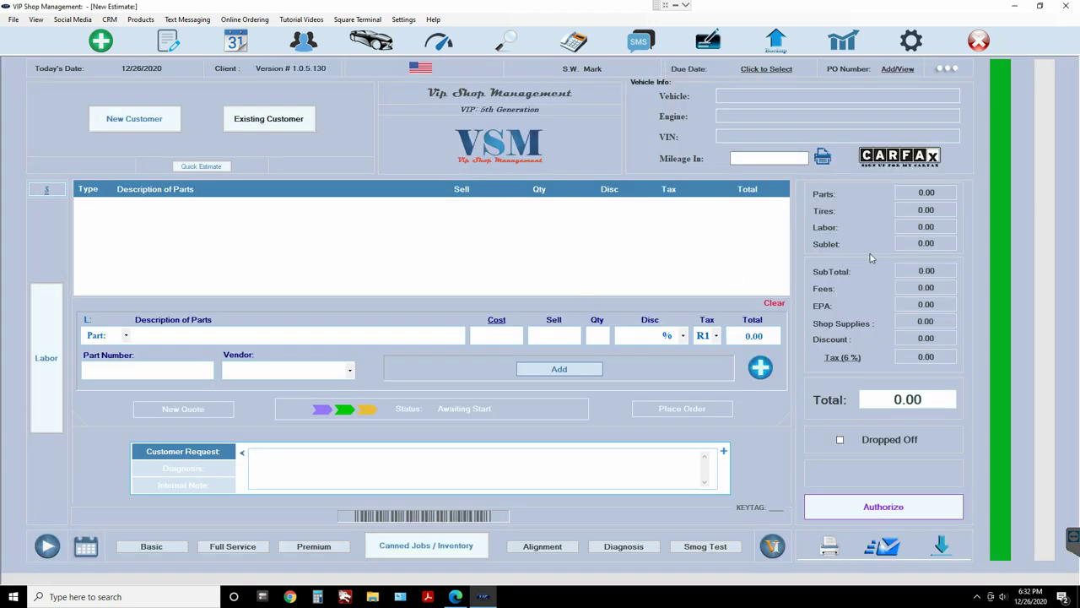
click(666, 6)
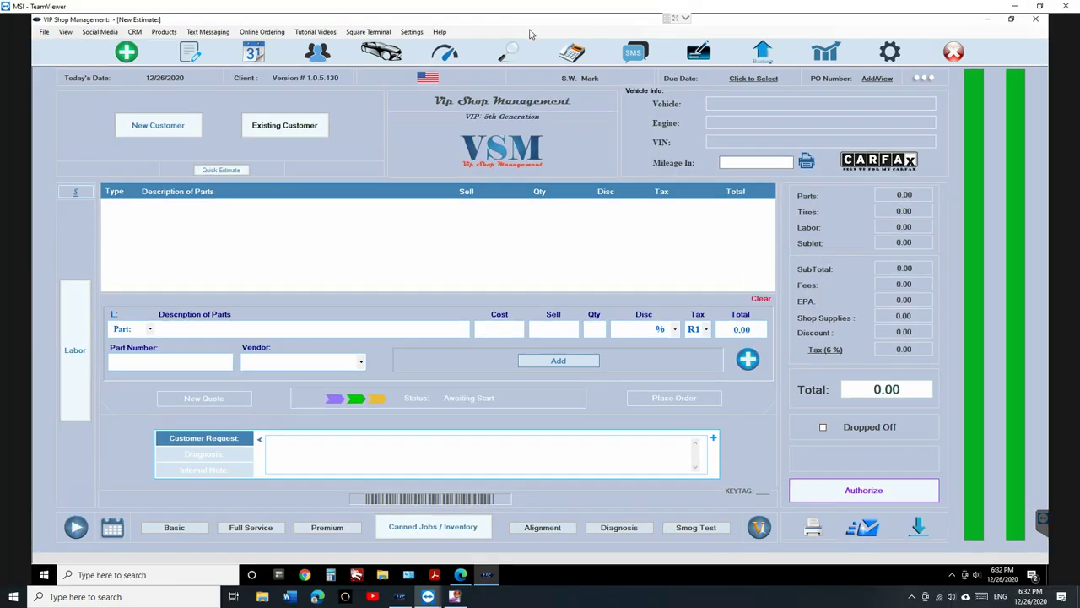